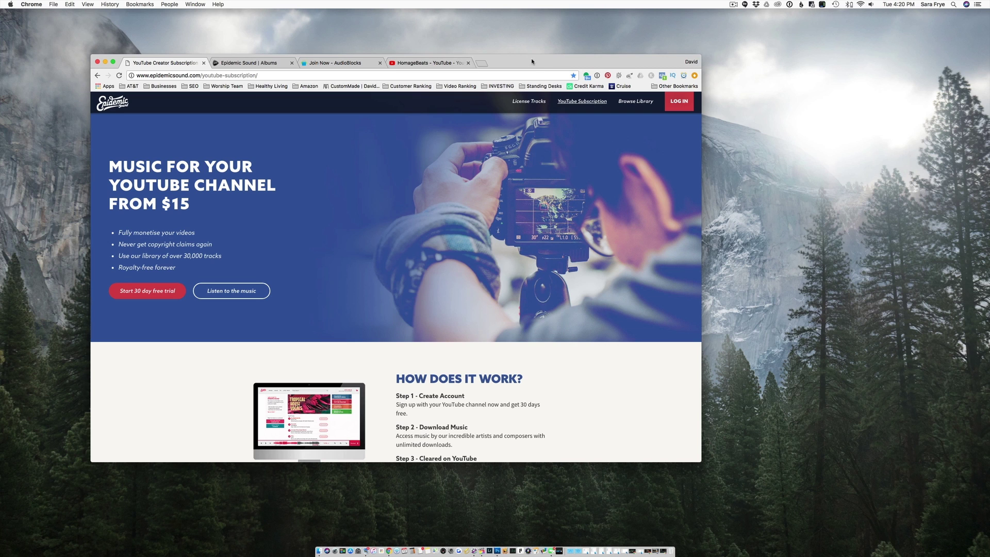
# Open the HomageBeats channel and its newest upload, the 3:05 '[FREE] Logic Type Beat'
pyautogui.click(436, 63)
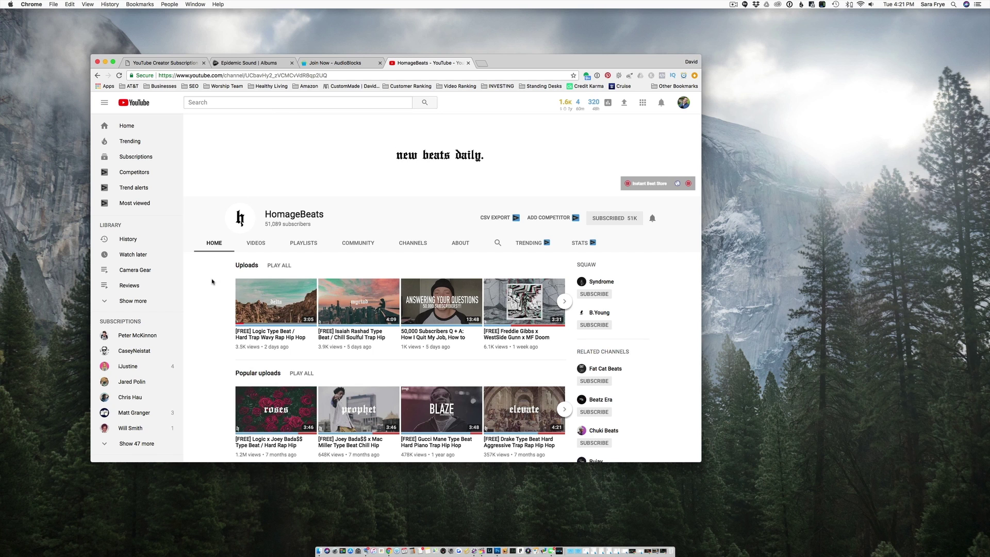
pyautogui.scroll(-1, 210, 281)
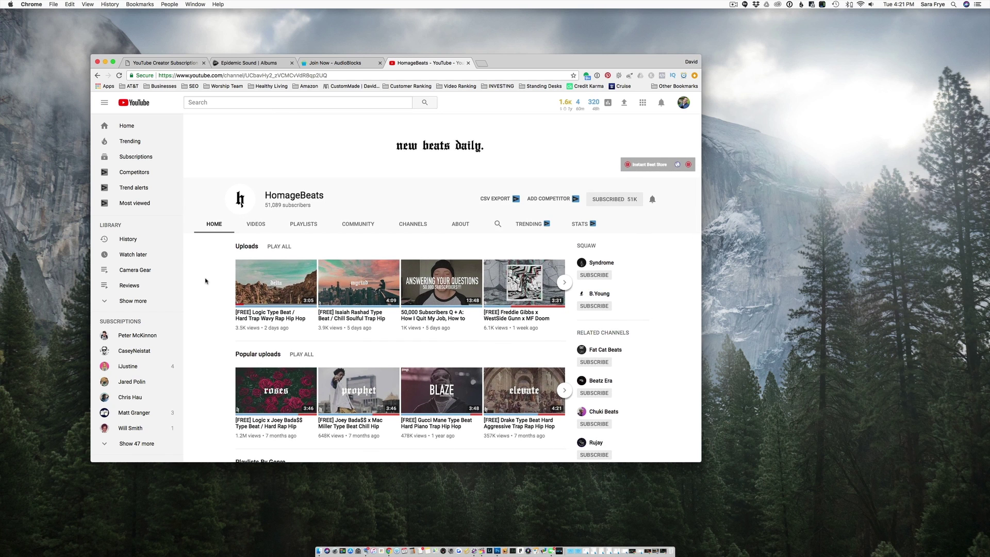
pyautogui.scroll(1, 205, 281)
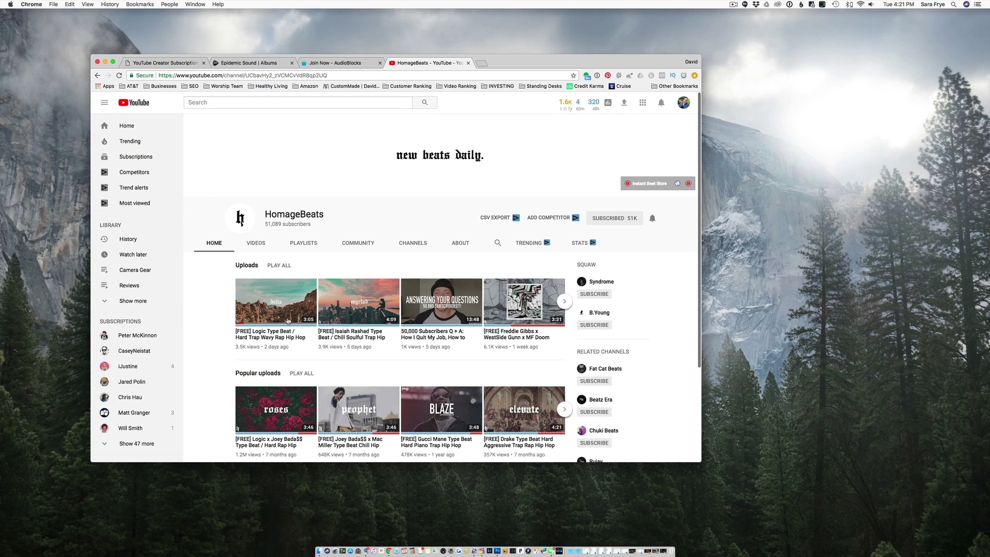
pyautogui.click(261, 297)
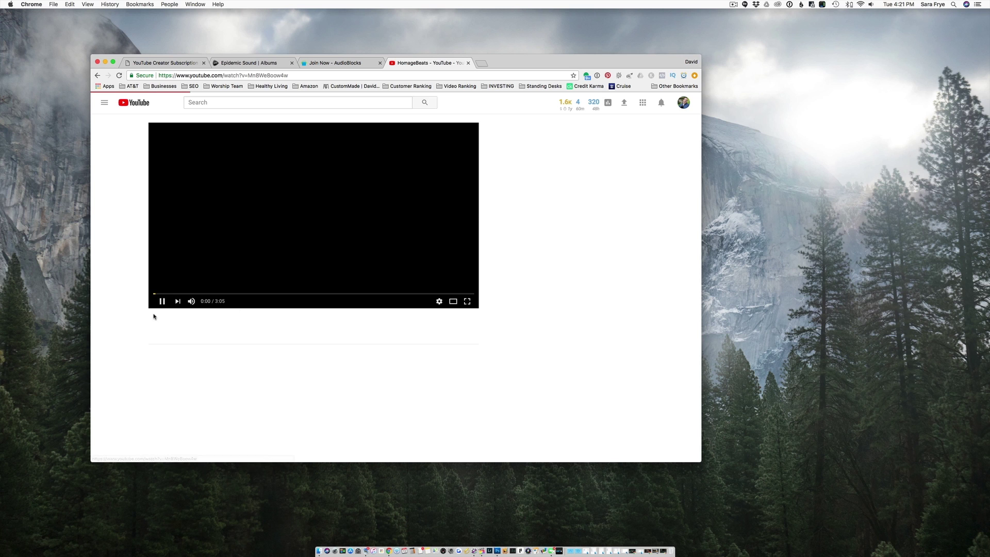
# Pause the beat, expand its description and select the Delta credit lines and link
pyautogui.click(163, 303)
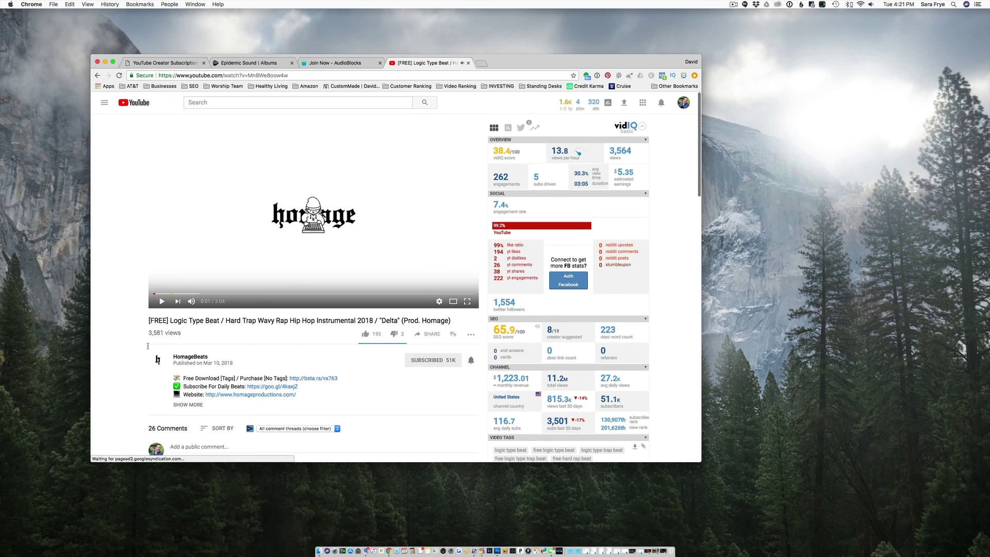
pyautogui.scroll(-1, 156, 370)
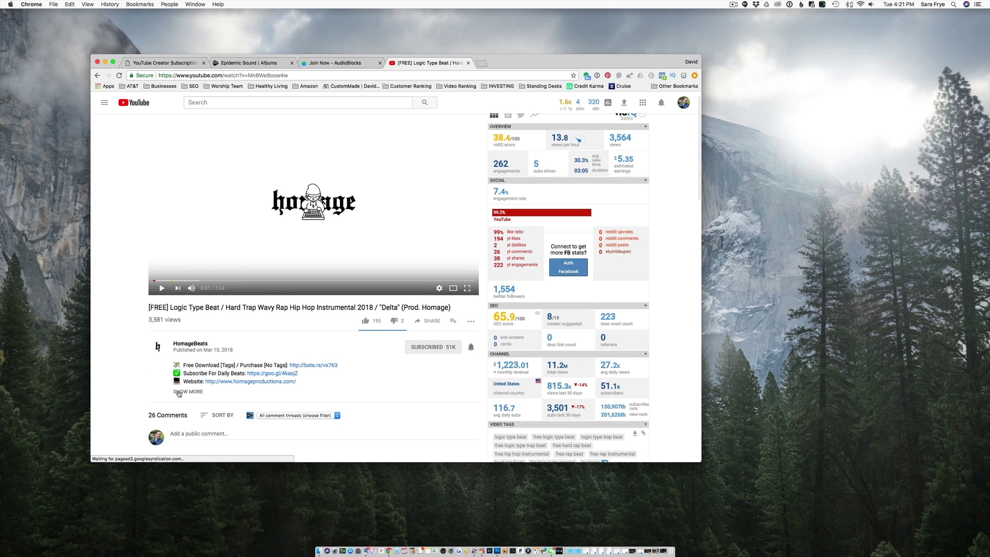
pyautogui.click(181, 392)
pyautogui.scroll(-5, 122, 348)
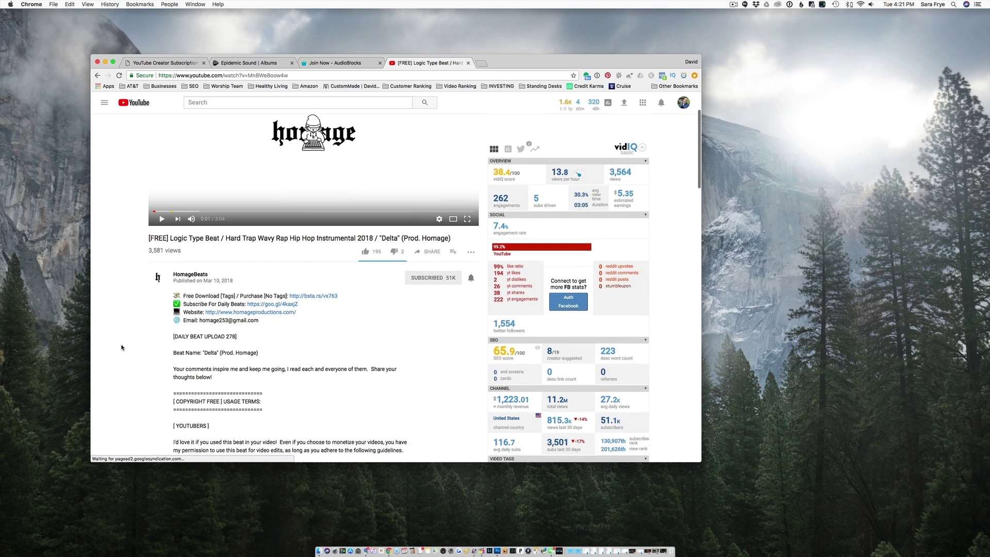
pyautogui.click(121, 348)
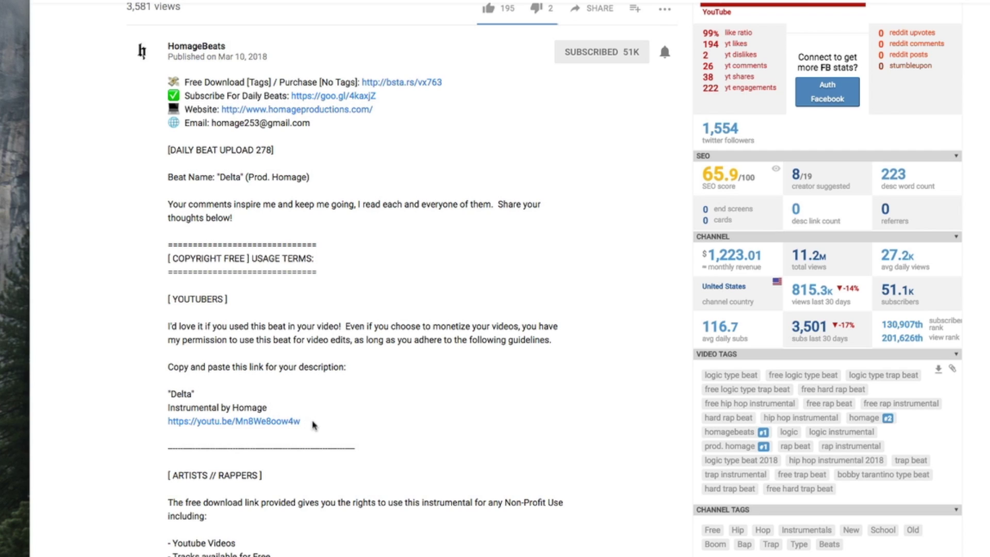
pyautogui.moveTo(312, 426); pyautogui.dragTo(166, 395)
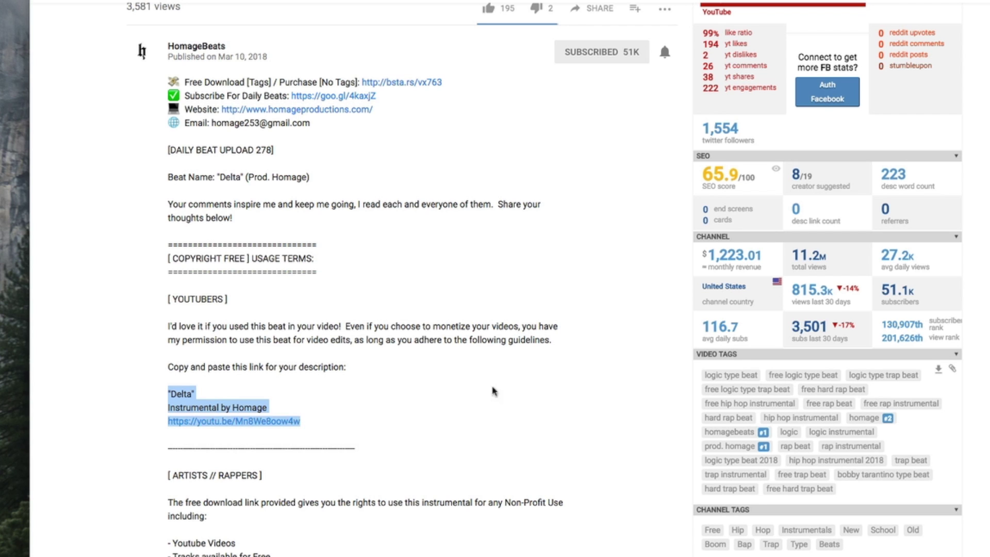
# Scroll back up and return to the HomageBeats channel page
pyautogui.scroll(10, 572, 382)
pyautogui.scroll(-6, 572, 383)
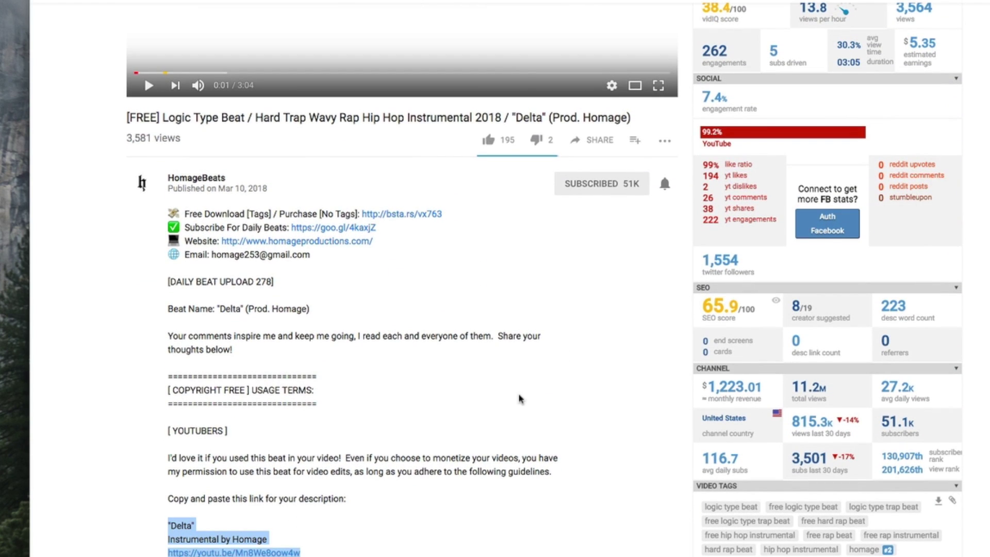
pyautogui.scroll(4, 520, 396)
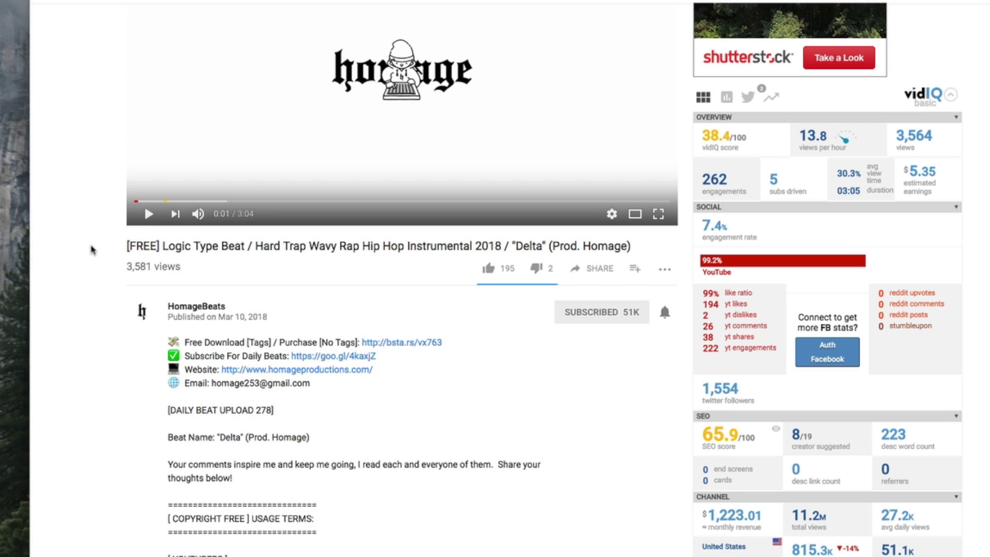
pyautogui.scroll(3, 91, 297)
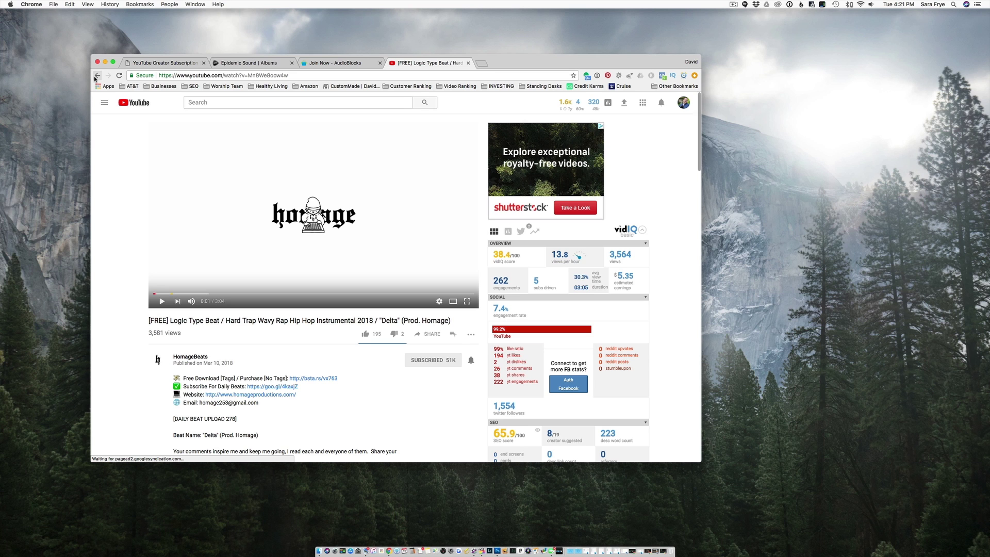
pyautogui.click(97, 75)
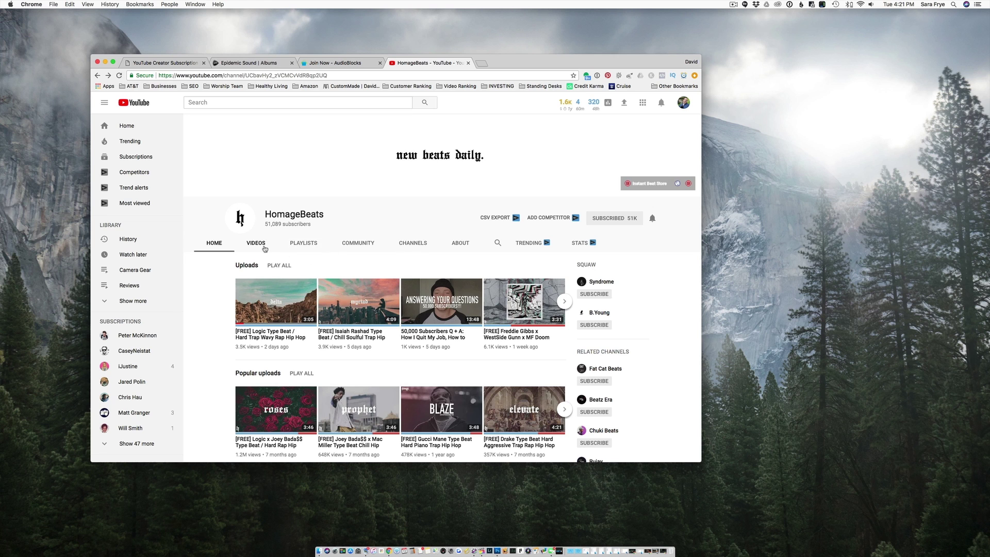
# Browse the HomageBeats VIDEOS uploads grid, then switch to the AudioBlocks pricing page
pyautogui.click(258, 244)
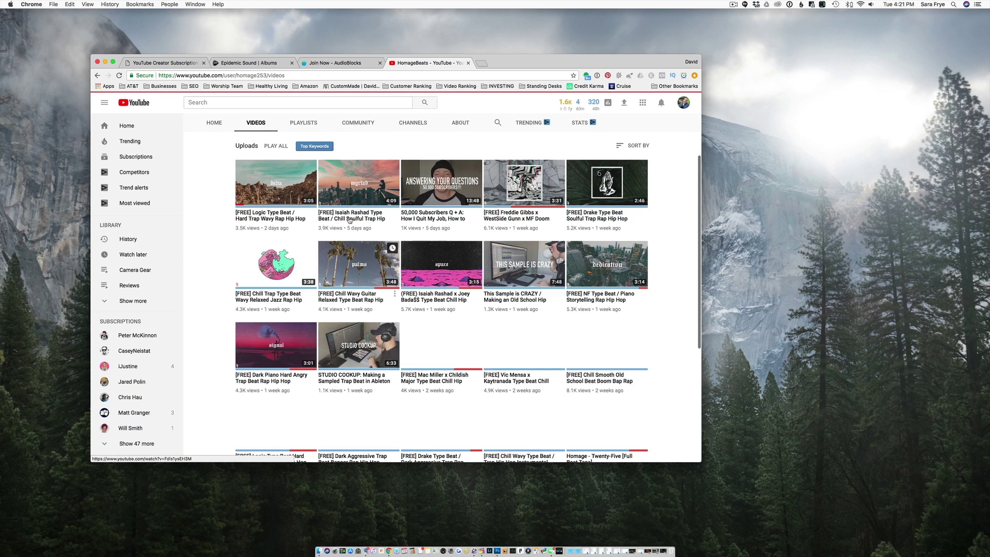
pyautogui.scroll(-5, 330, 244)
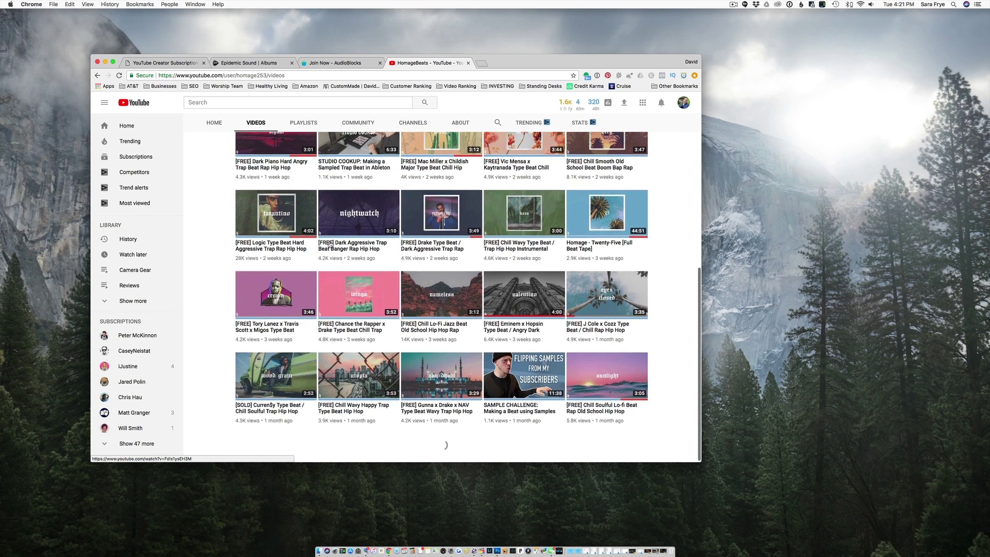
pyautogui.scroll(5, 330, 244)
pyautogui.scroll(5, 330, 244)
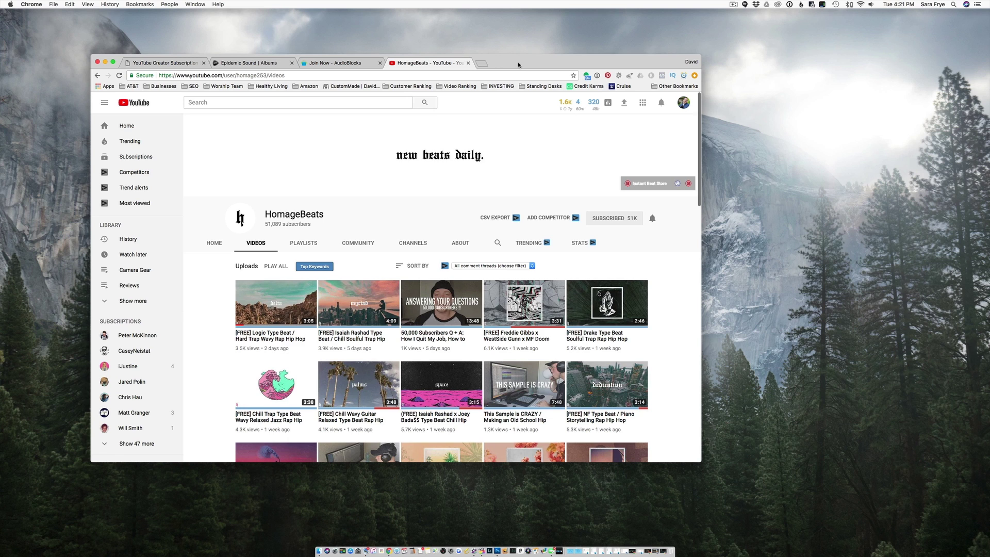
pyautogui.click(350, 65)
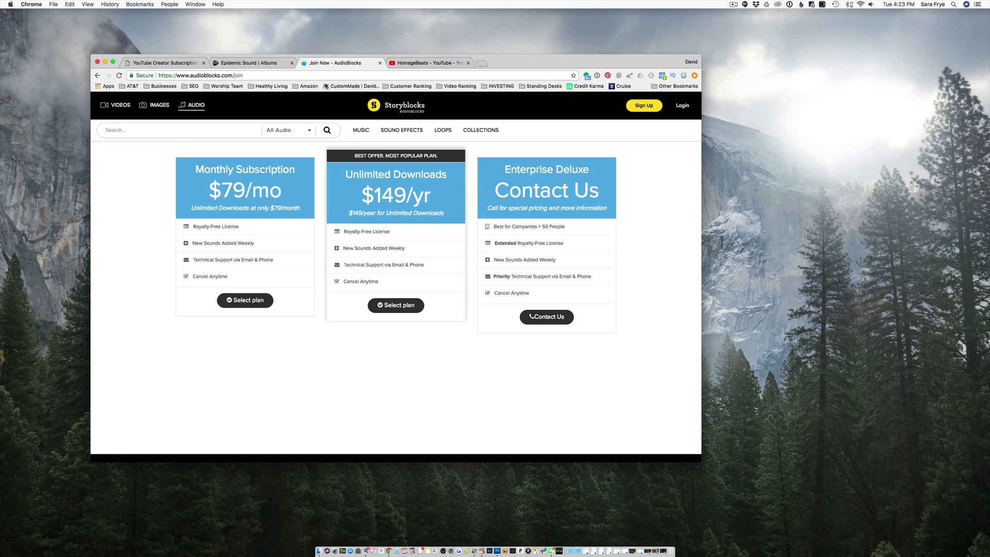
# Switch between the Epidemic Sound albums and YouTube subscription tabs, ending on subscription
pyautogui.click(256, 64)
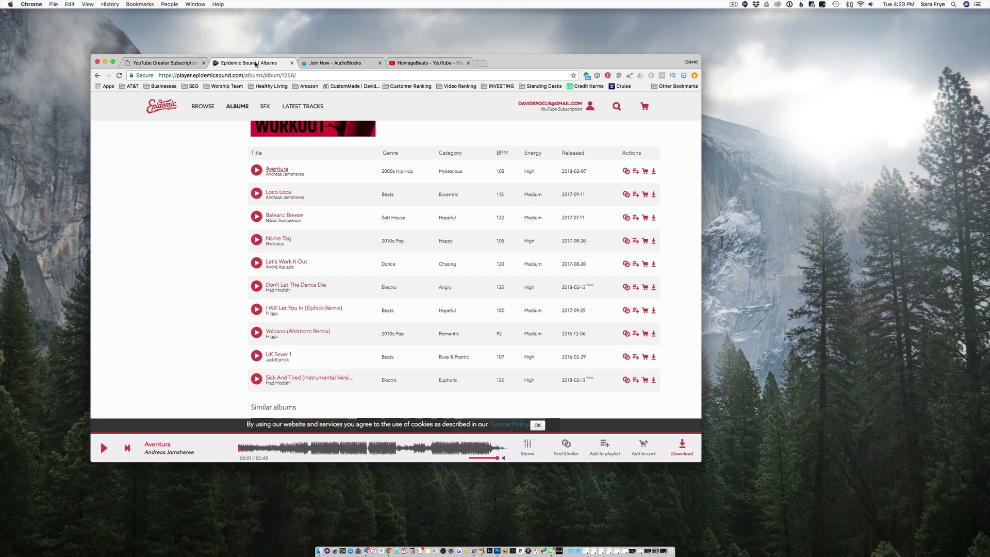
pyautogui.click(165, 64)
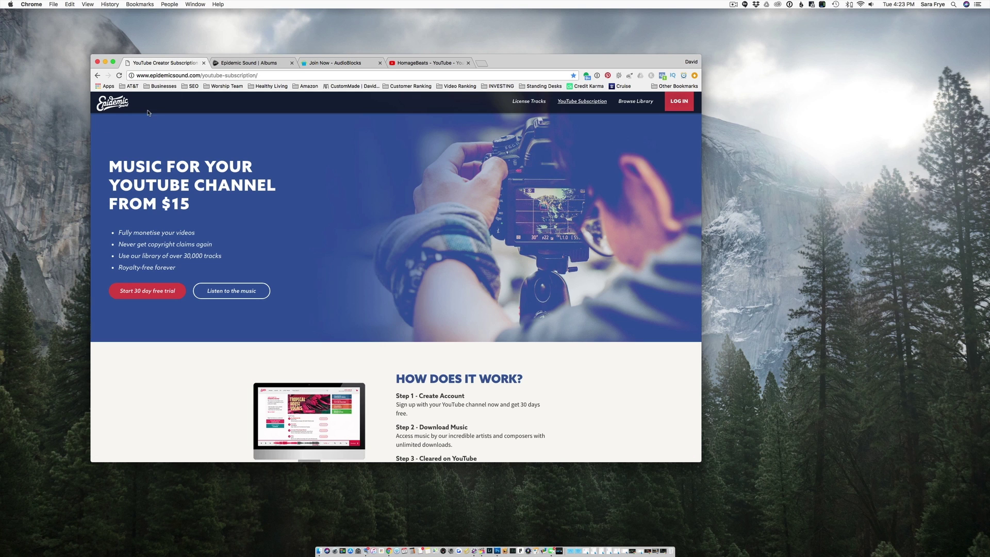
pyautogui.click(239, 64)
pyautogui.scroll(5, 197, 165)
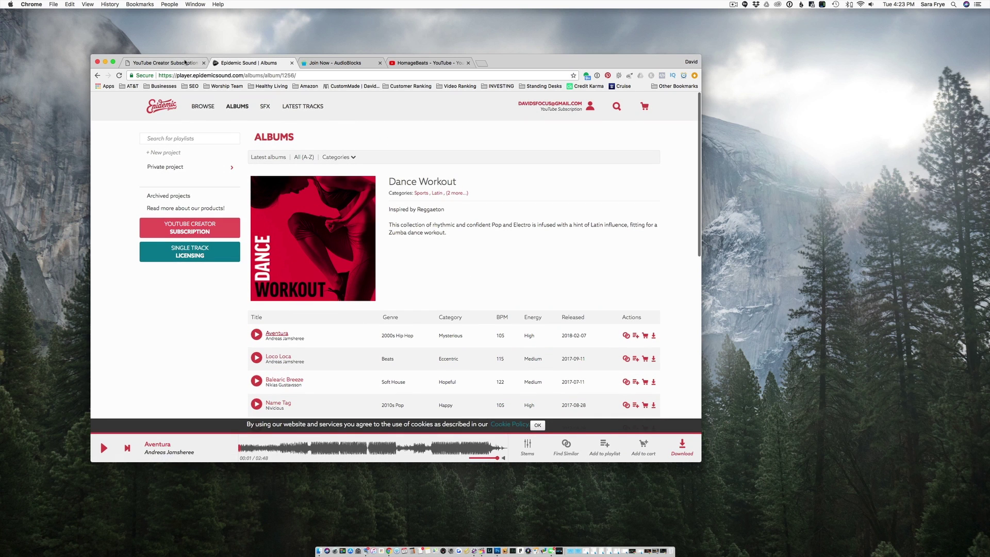
pyautogui.click(185, 62)
# Scroll through the Starter $15, Professional $30 and Epic $150 plans and back to the banner
pyautogui.scroll(-10, 438, 195)
pyautogui.scroll(1, 439, 197)
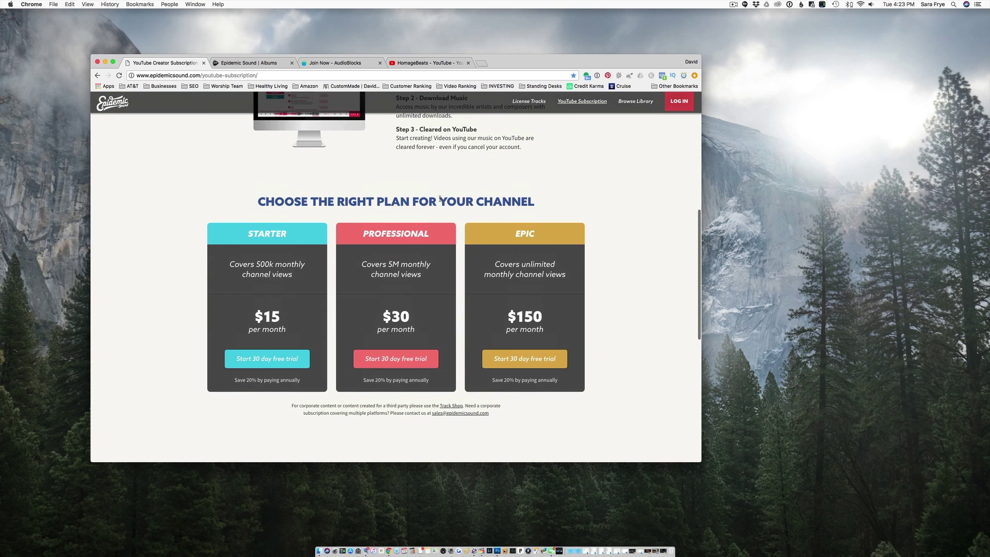
pyautogui.scroll(1, 440, 197)
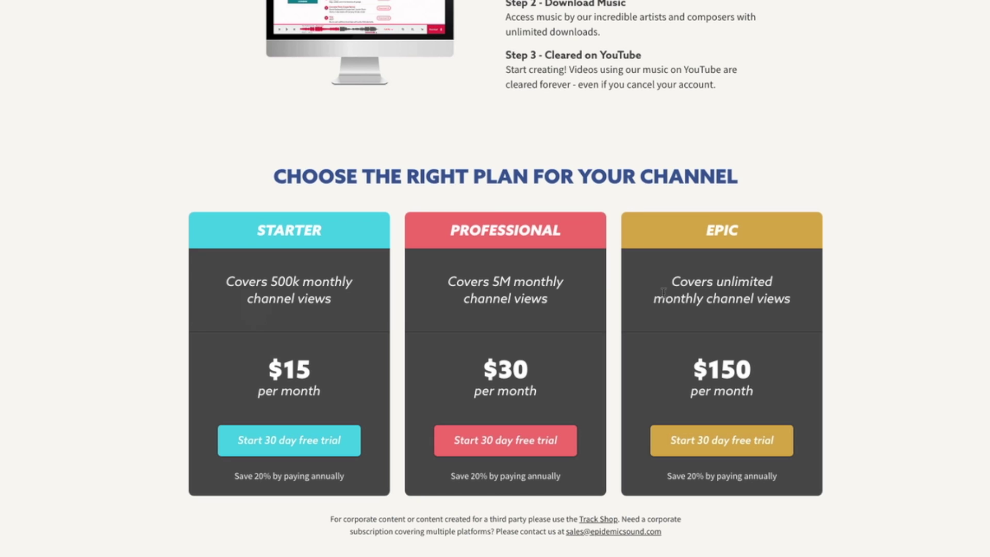
pyautogui.scroll(-2, 875, 283)
pyautogui.scroll(2, 877, 285)
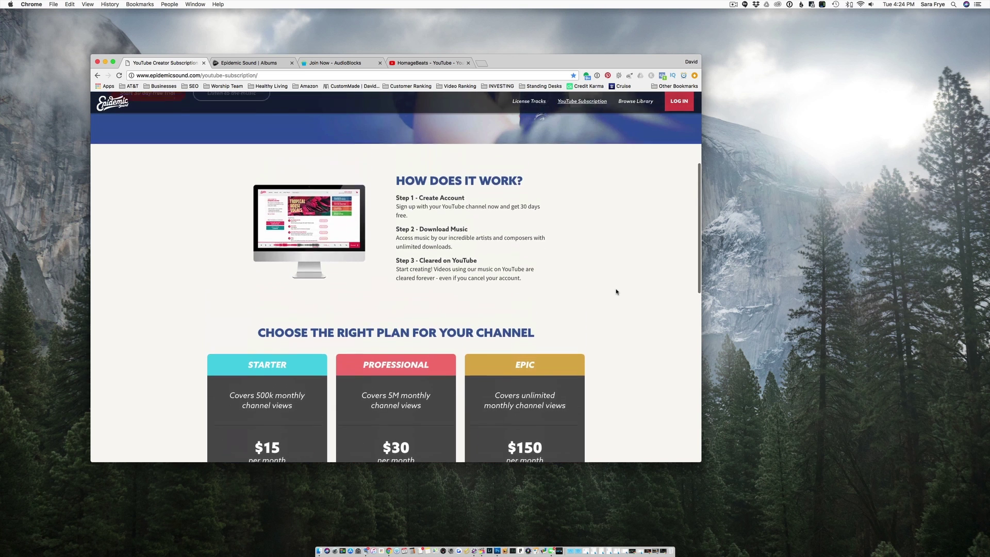
pyautogui.scroll(5, 876, 285)
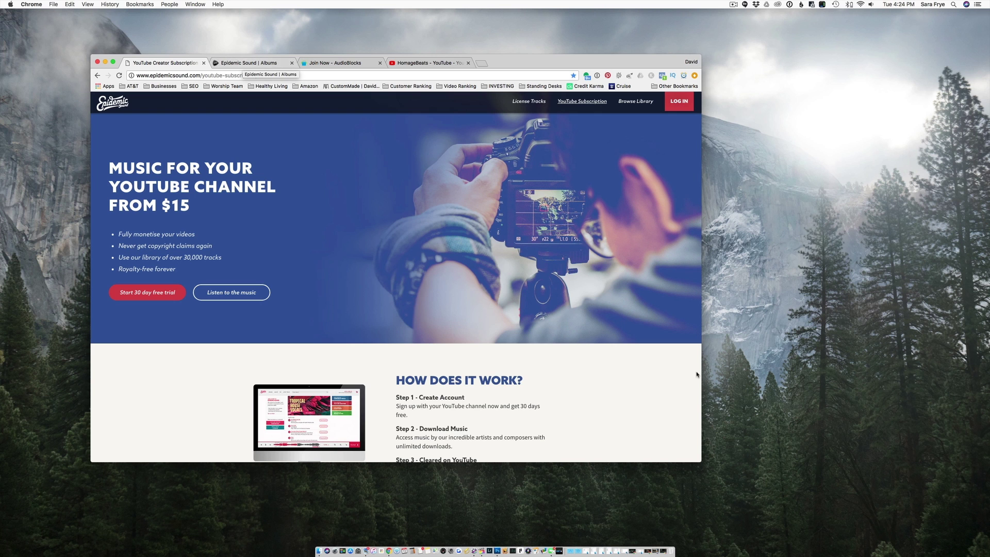
pyautogui.scroll(-5, 641, 369)
pyautogui.scroll(3, 641, 370)
pyautogui.scroll(-3, 640, 370)
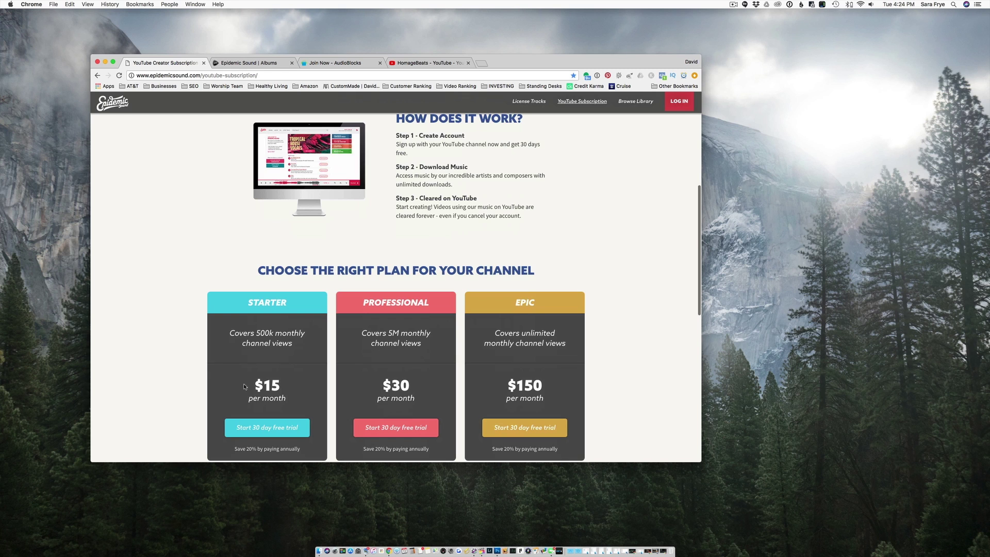
pyautogui.scroll(3, 612, 333)
pyautogui.scroll(-3, 612, 334)
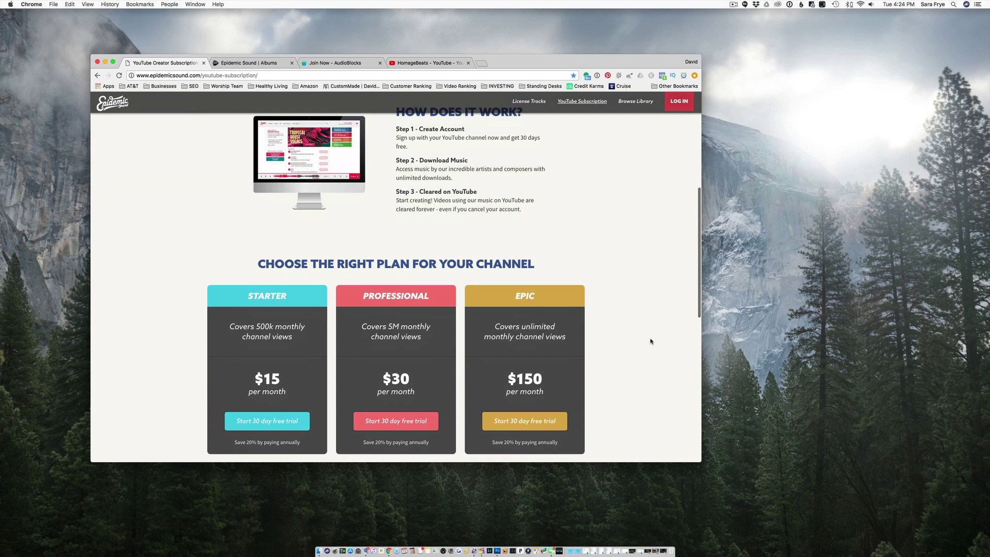
pyautogui.scroll(5, 651, 341)
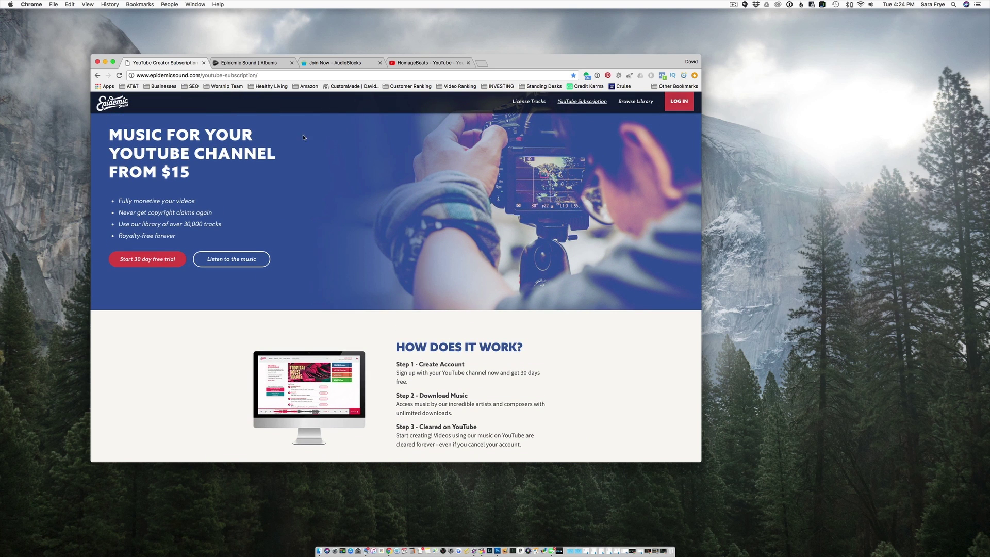
# Switch to the Epidemic Sound albums tab and scroll down the Dance Workout track list
pyautogui.click(248, 62)
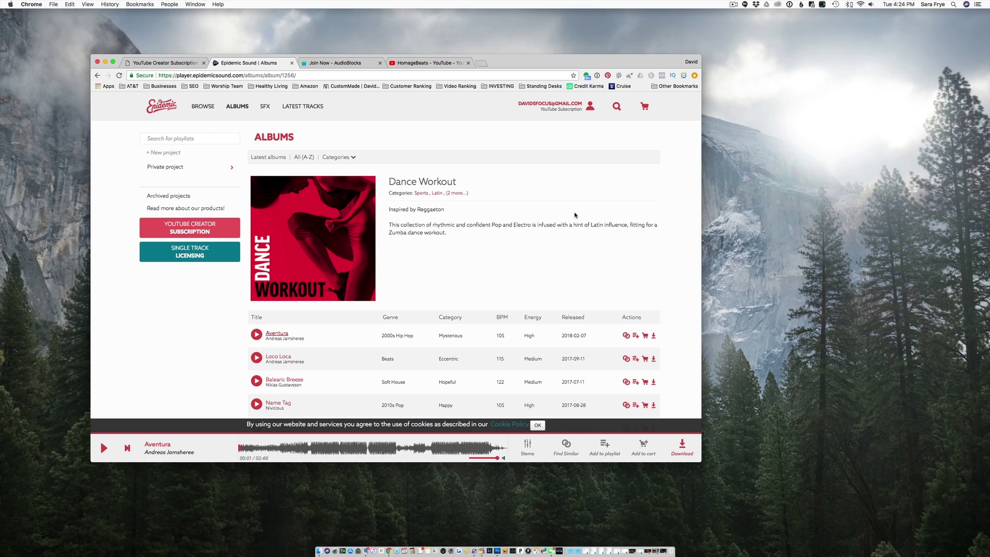
pyautogui.scroll(-3, 324, 236)
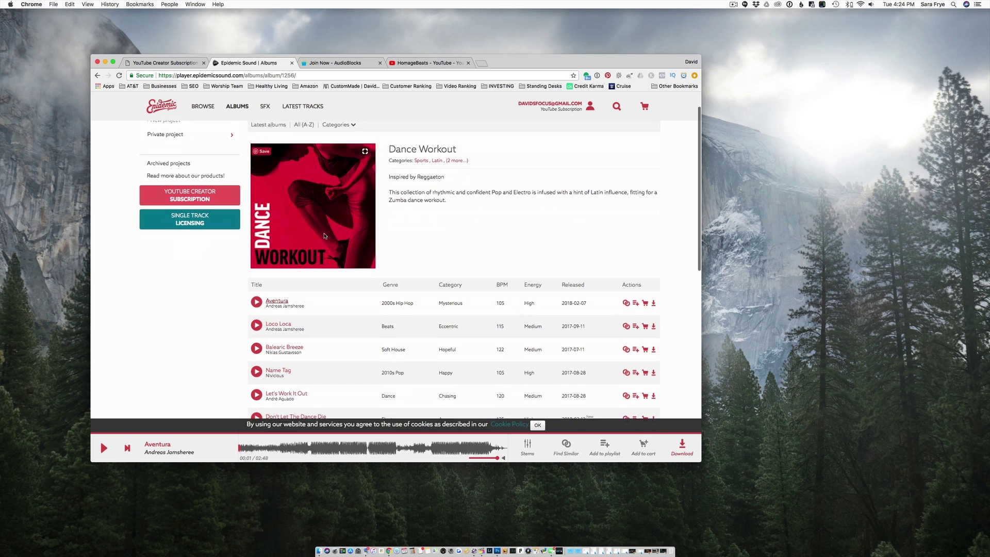
pyautogui.scroll(-3, 670, 218)
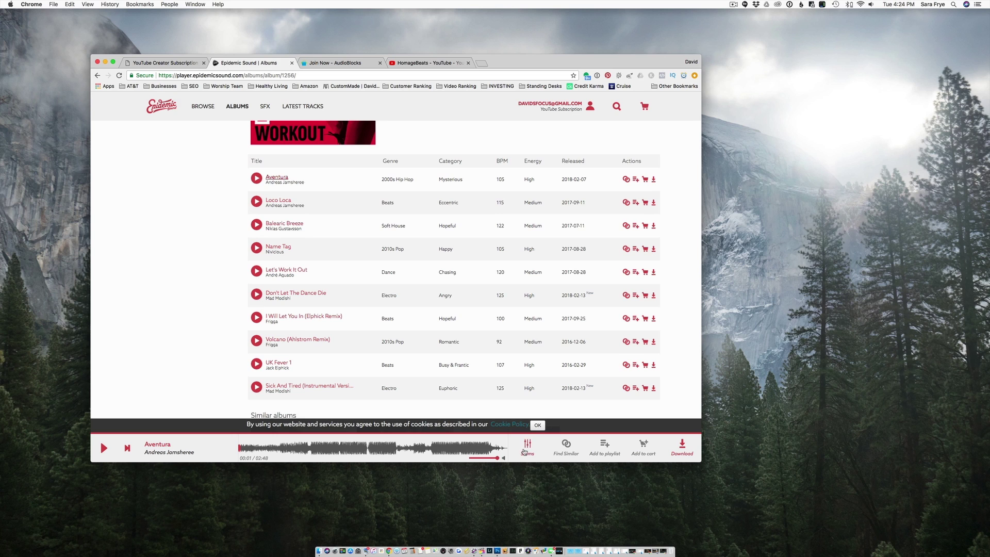
pyautogui.click(527, 446)
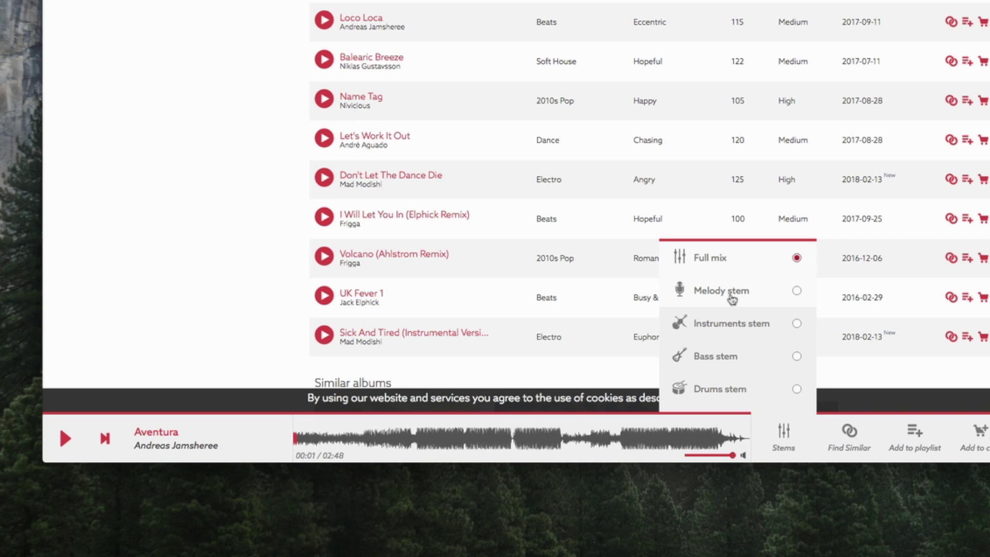
pyautogui.click(901, 269)
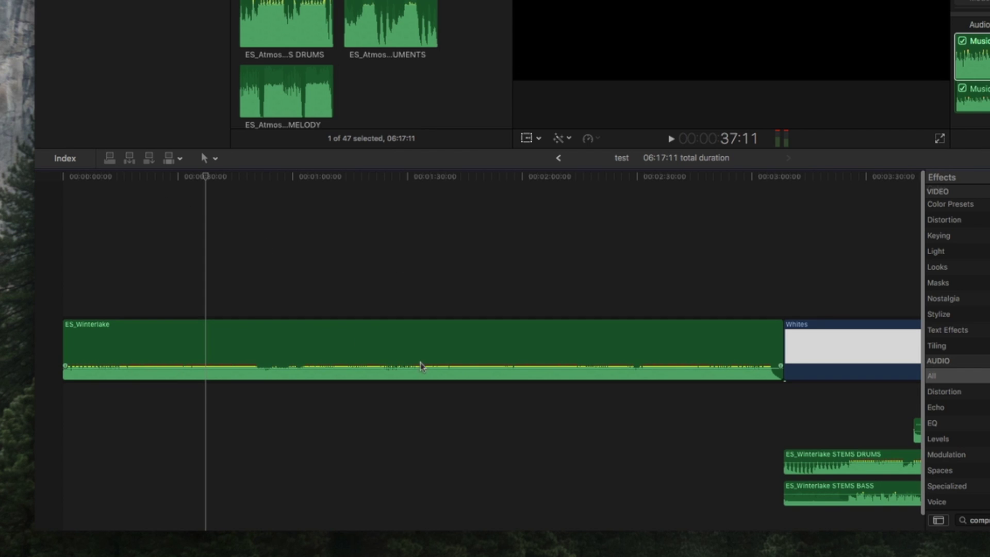
# Jump to the timeline start and play the ES_Winterlake music
pyautogui.press('Home')
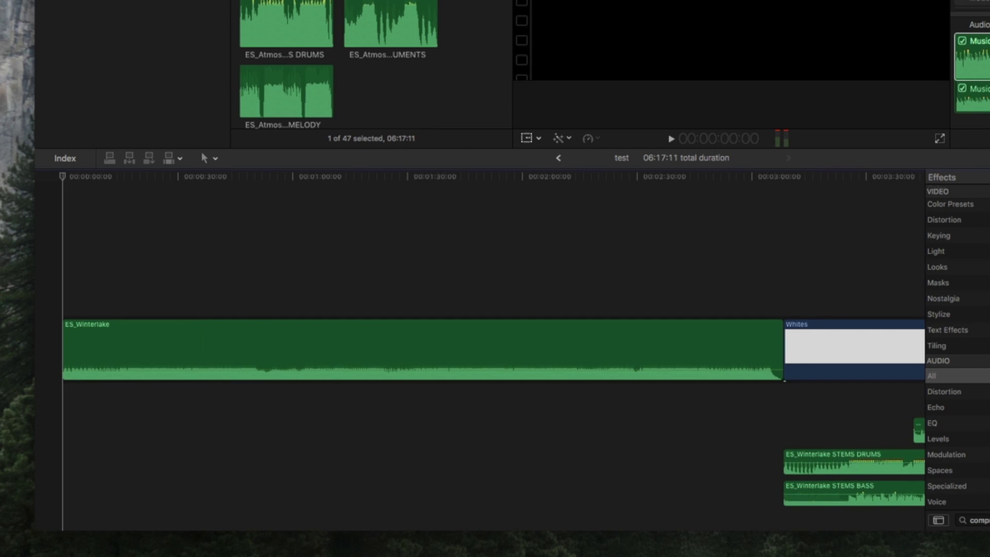
pyautogui.click(670, 140)
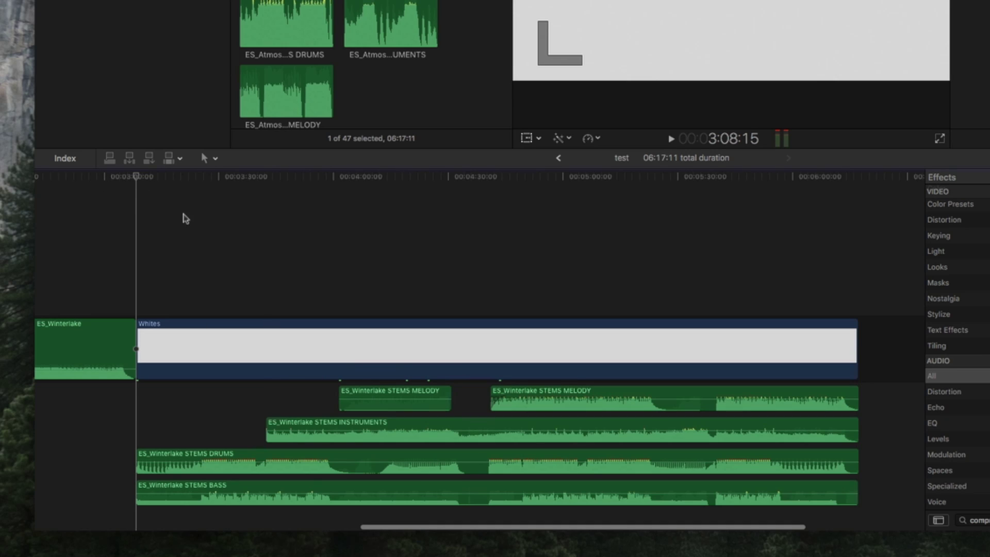
# Play the layered stems from 3:08, lowering the system volume twice, then stop
pyautogui.press('space')
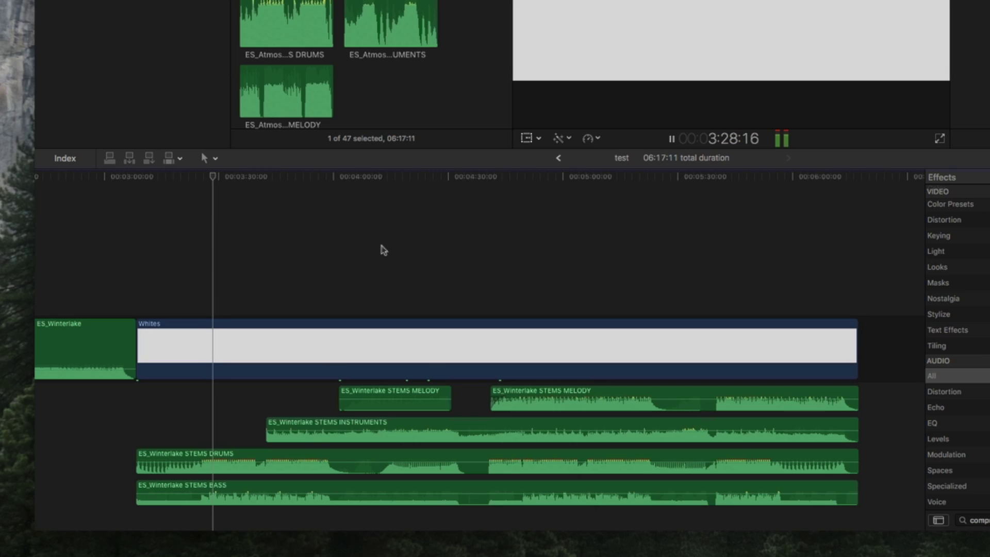
pyautogui.press('XF86AudioLowerVolume')
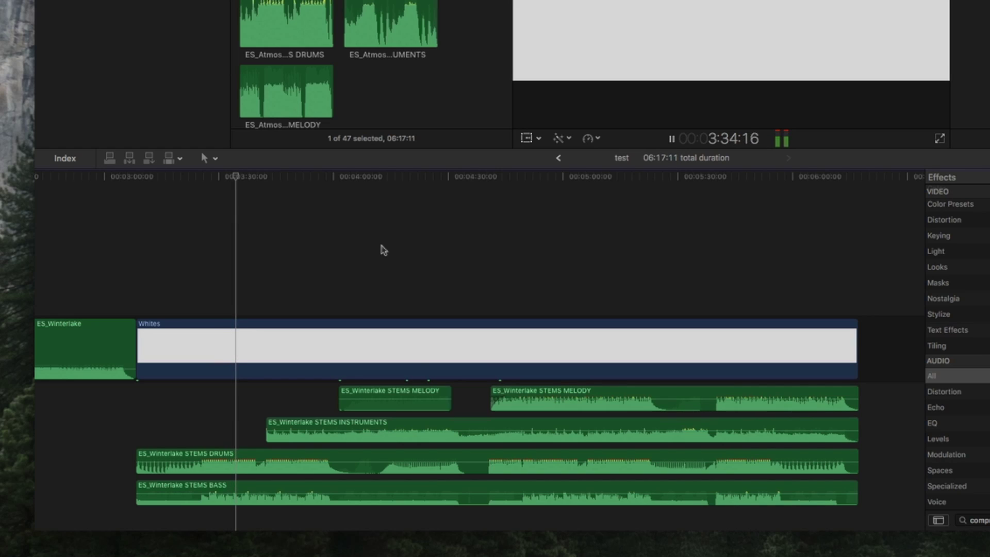
pyautogui.press('XF86AudioLowerVolume')
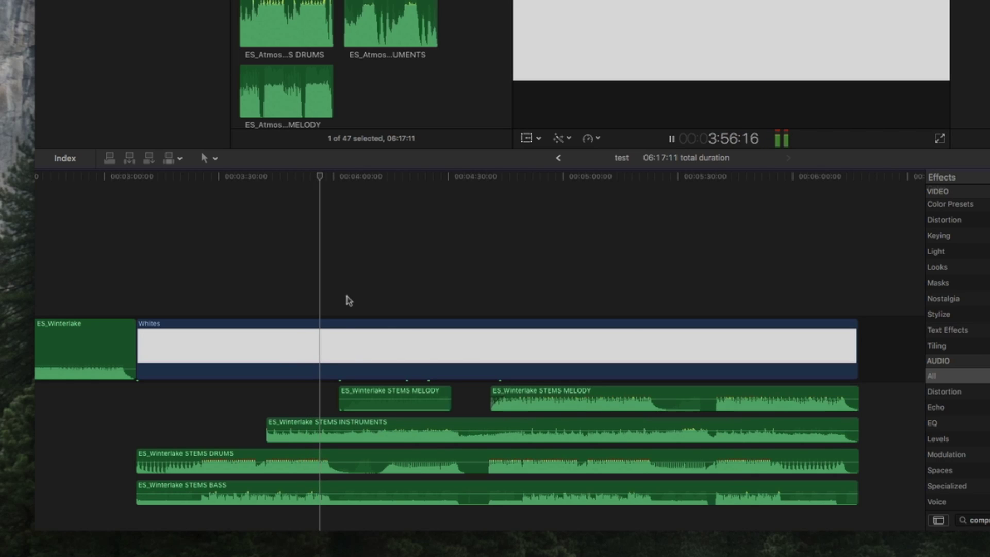
pyautogui.press('space')
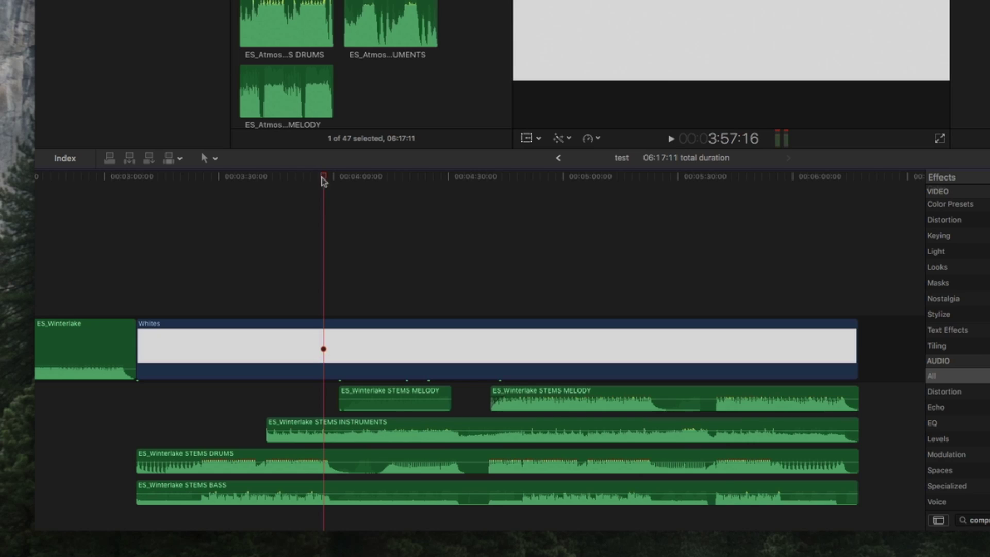
# Place the playhead at 4:34 and play the stems through to 4:52
pyautogui.click(398, 176)
pyautogui.click(443, 177)
pyautogui.click(452, 177)
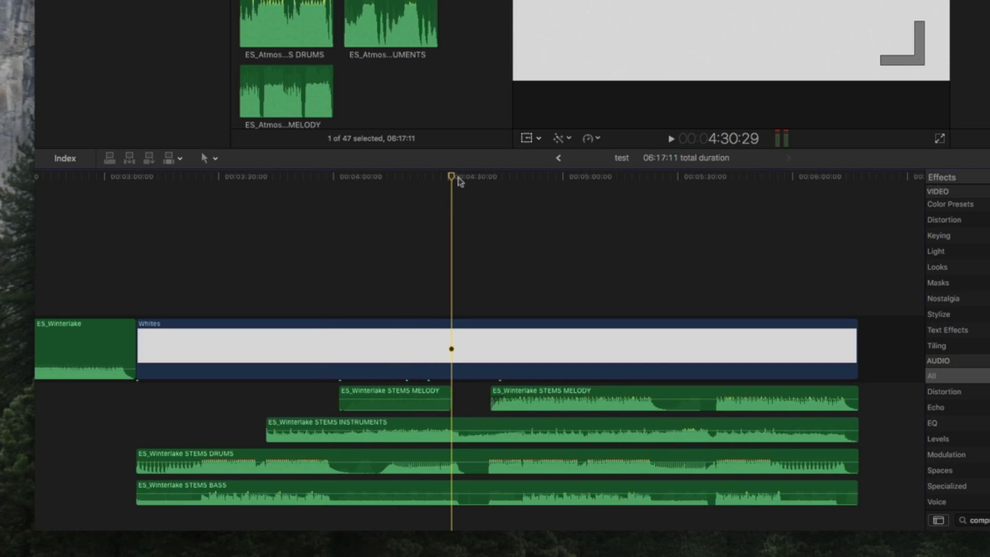
pyautogui.click(466, 177)
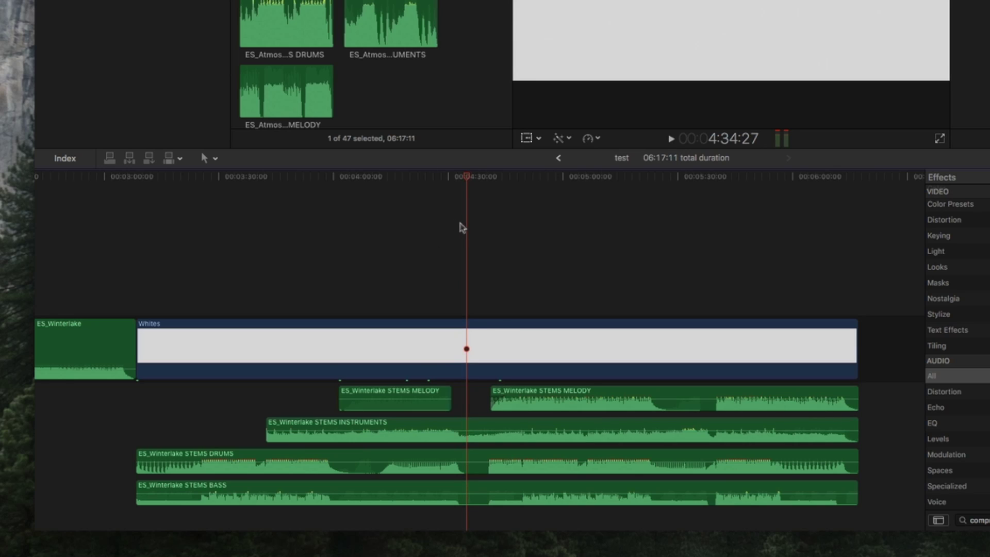
pyautogui.press('space')
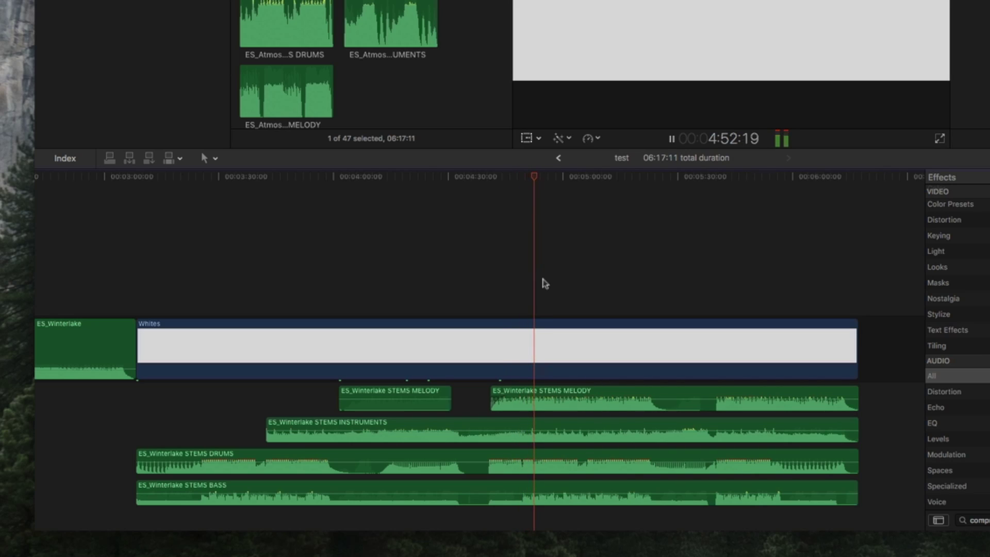
pyautogui.press('space')
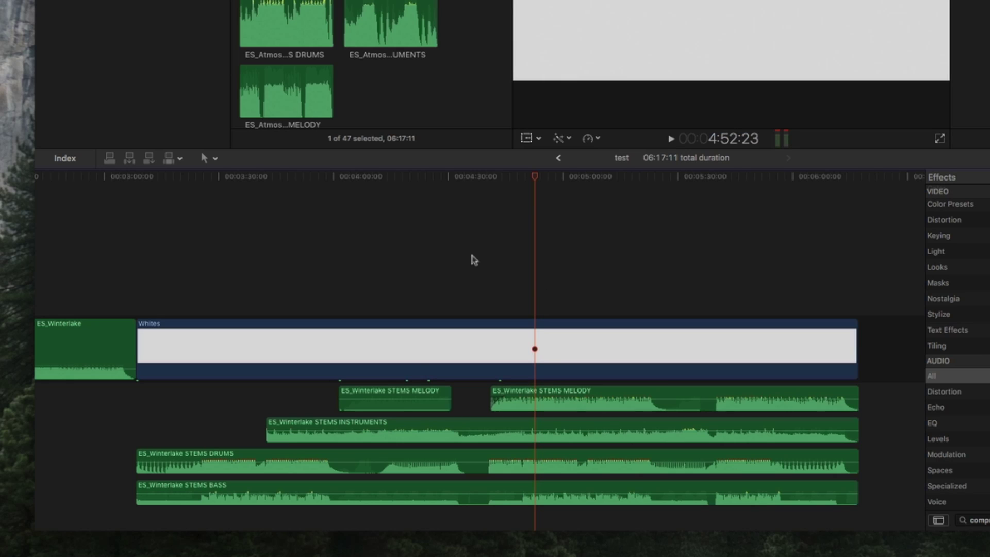